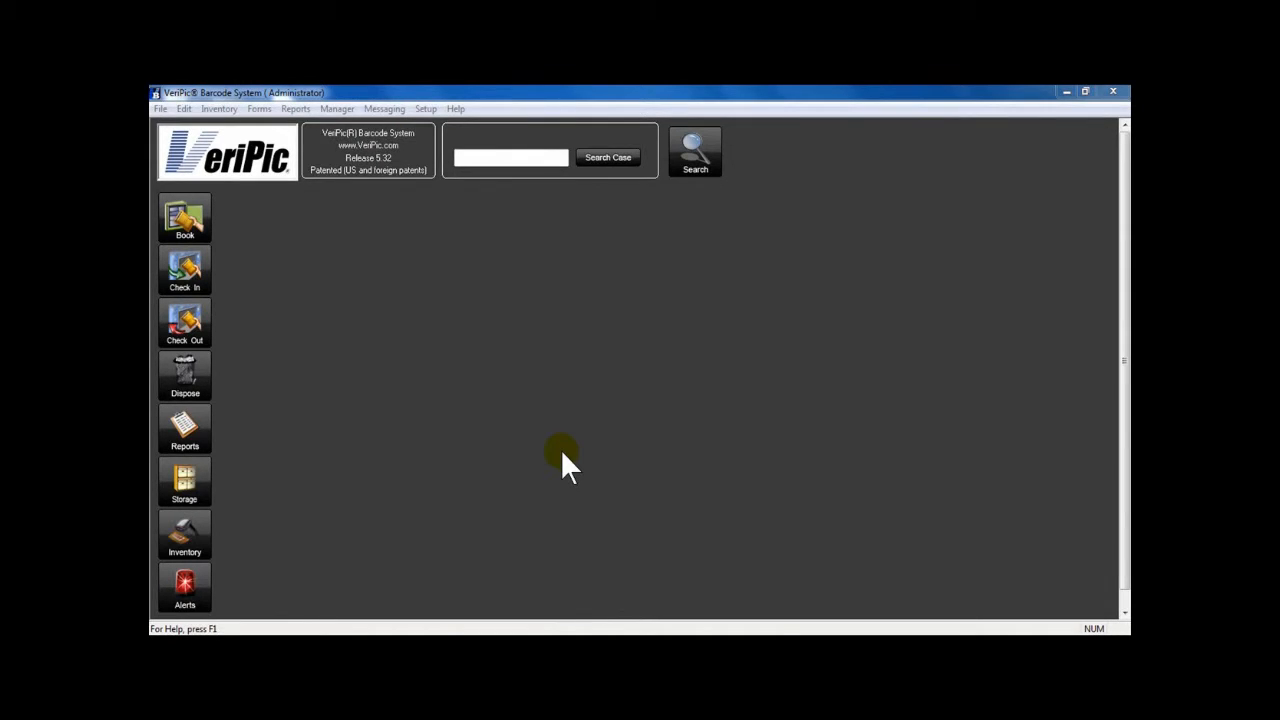
pyautogui.click(561, 451)
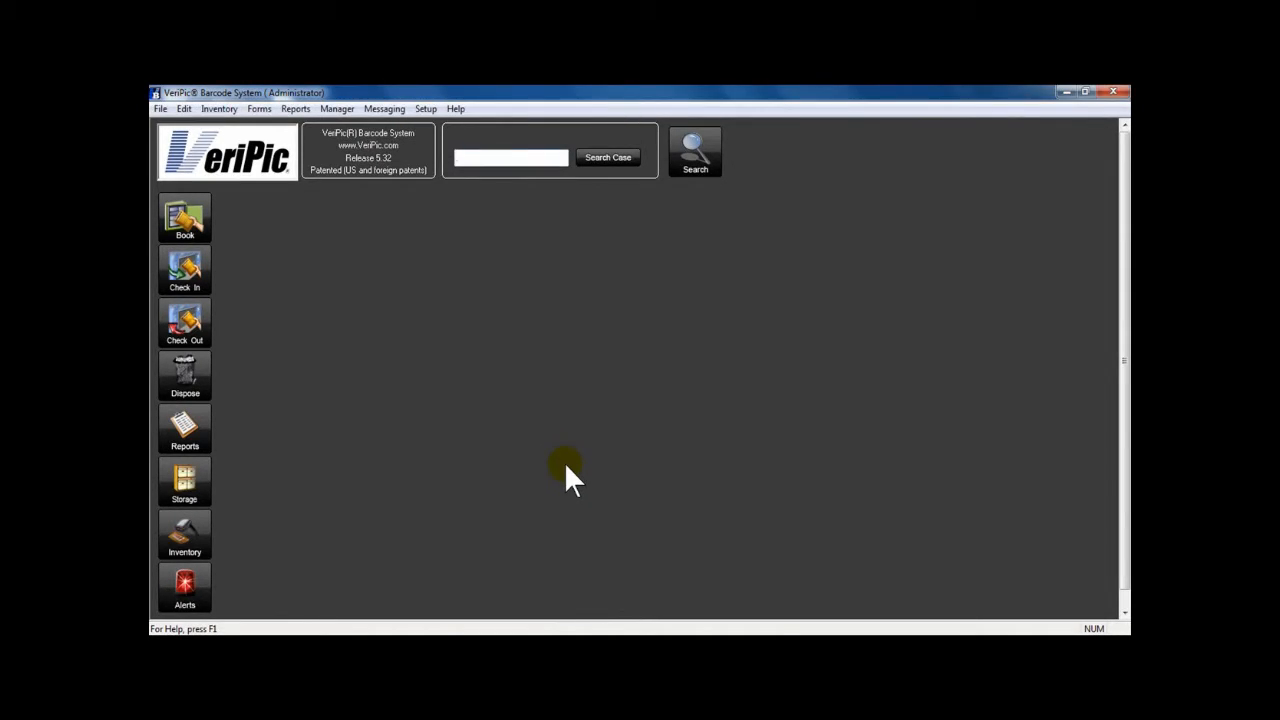
pyautogui.write('#00000')
pyautogui.press('Return')
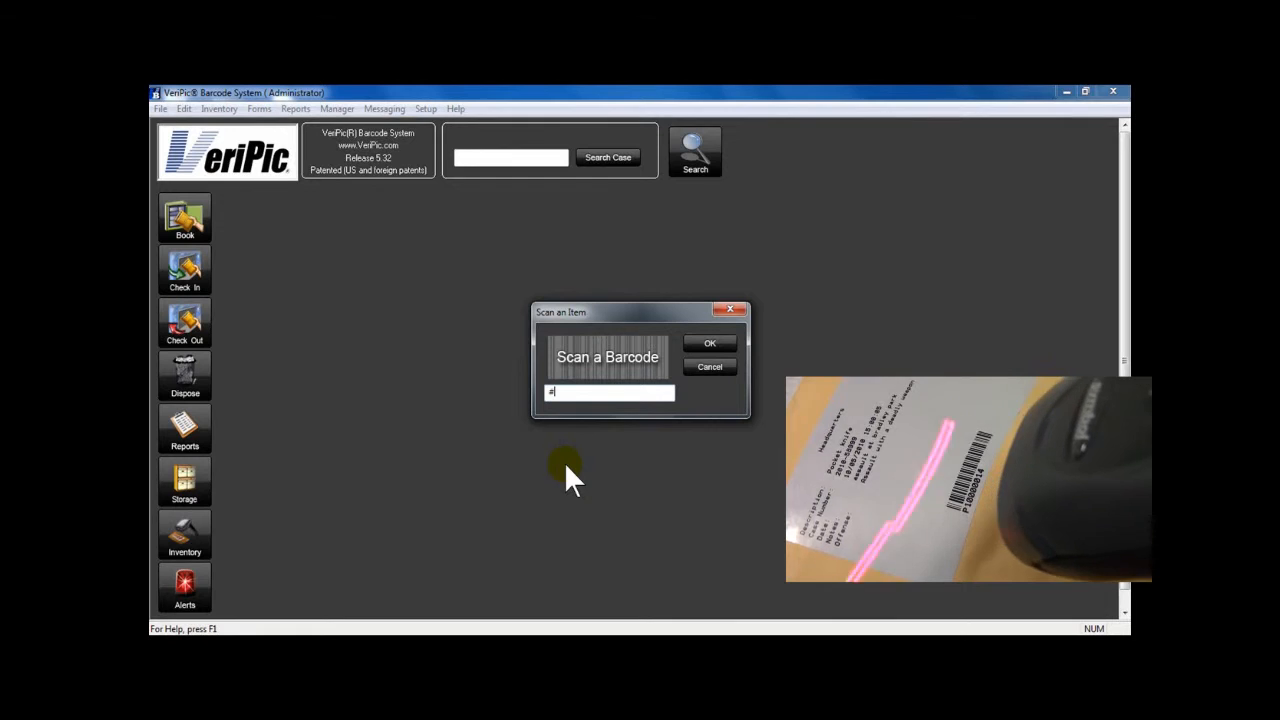
pyautogui.write('P10000031#')
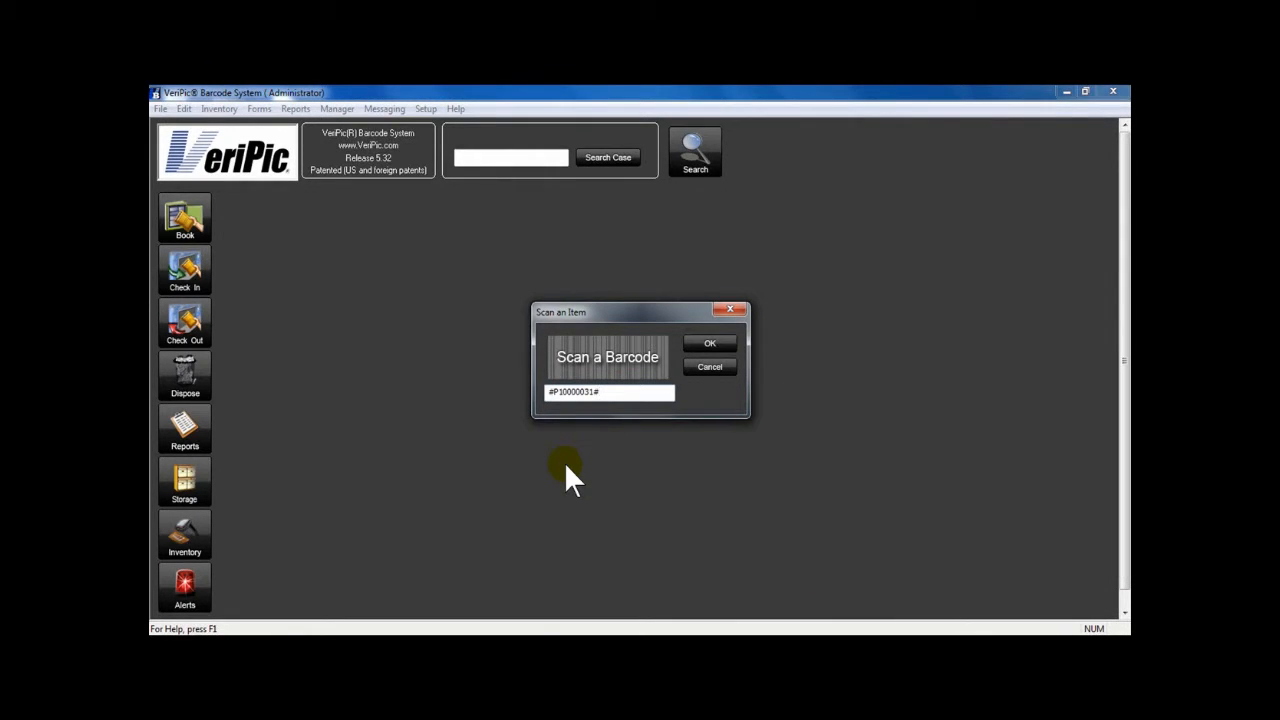
pyautogui.click(729, 366)
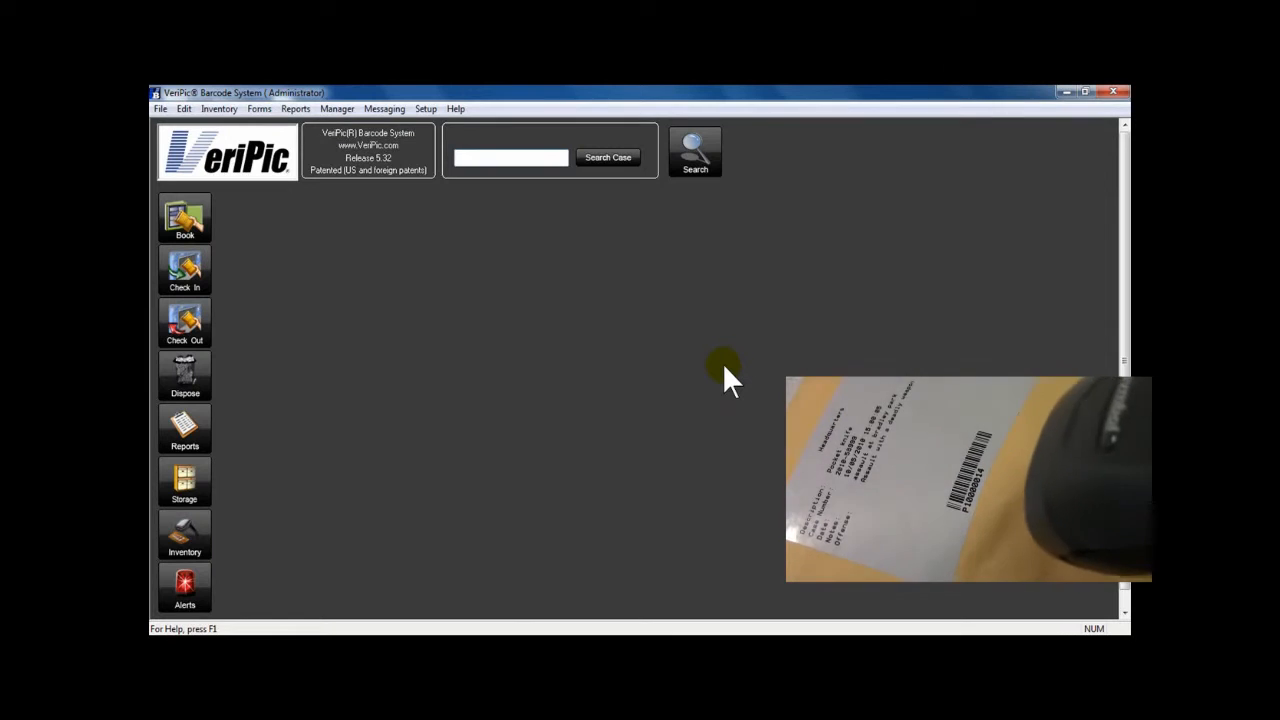
# - Look up the evidence item with barcode P10000031 and close its Item Details without saving
pyautogui.write('P10')
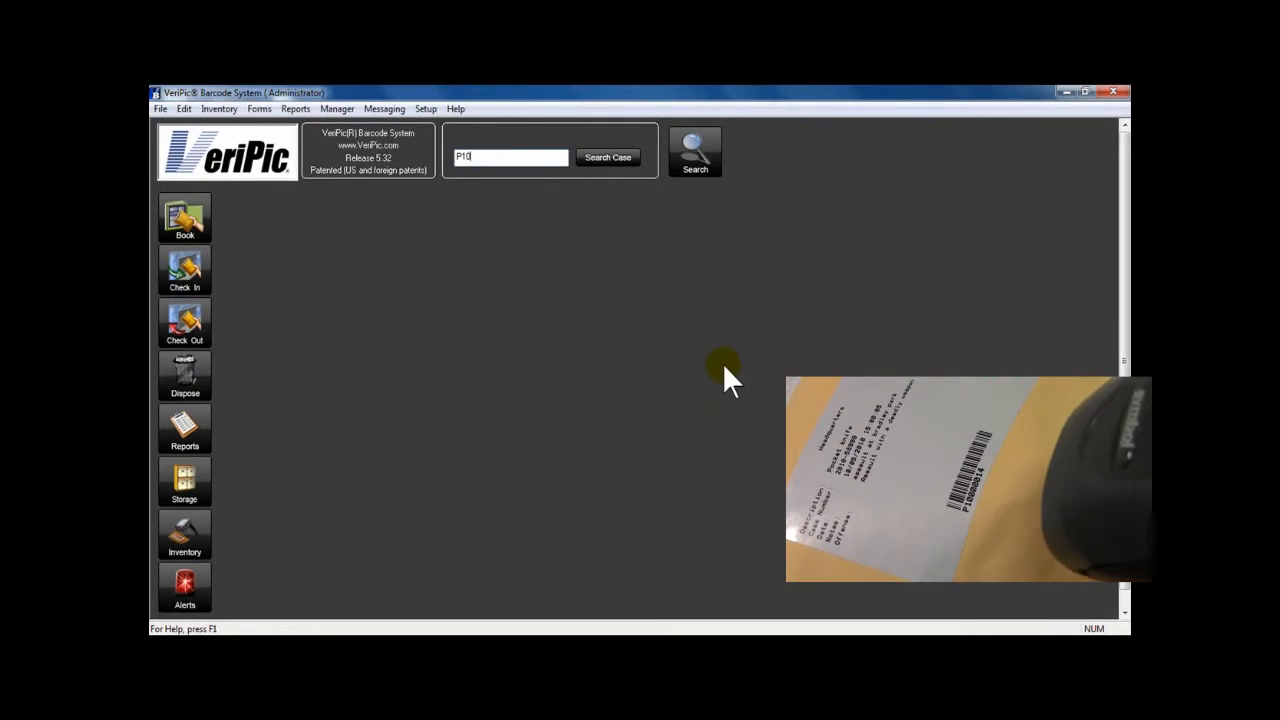
pyautogui.write('000031')
pyautogui.press('Return')
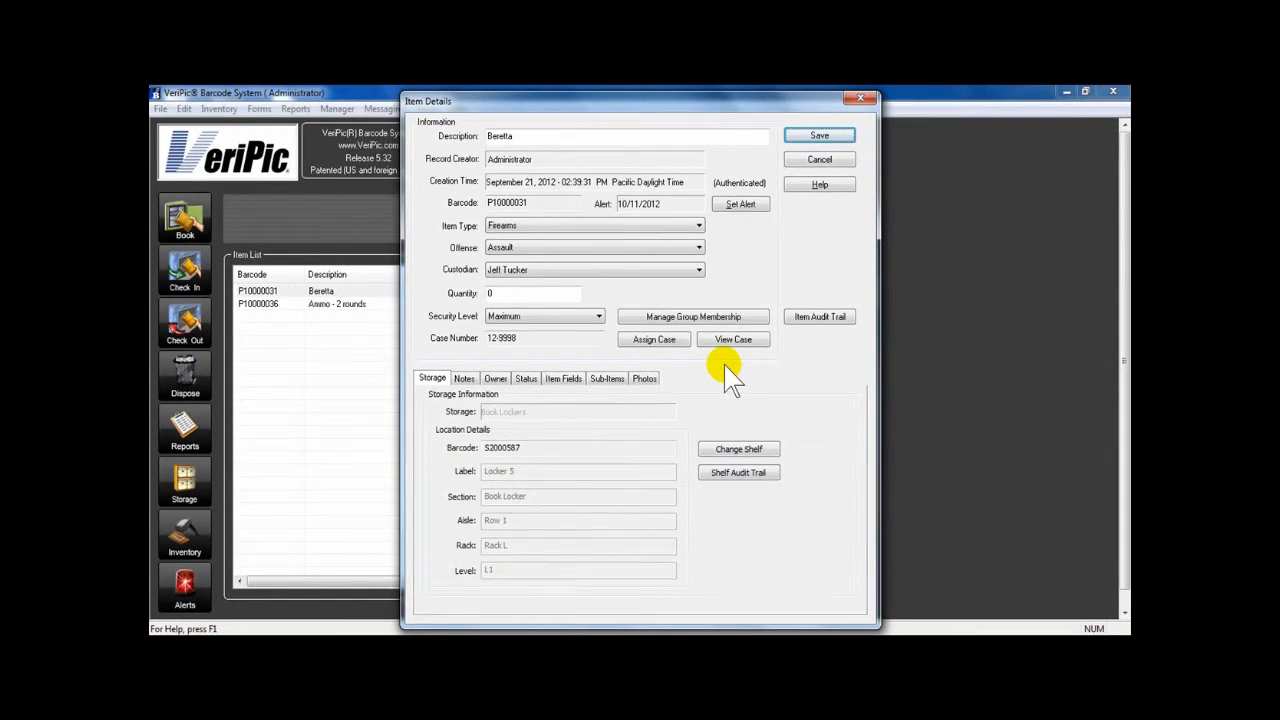
pyautogui.click(838, 165)
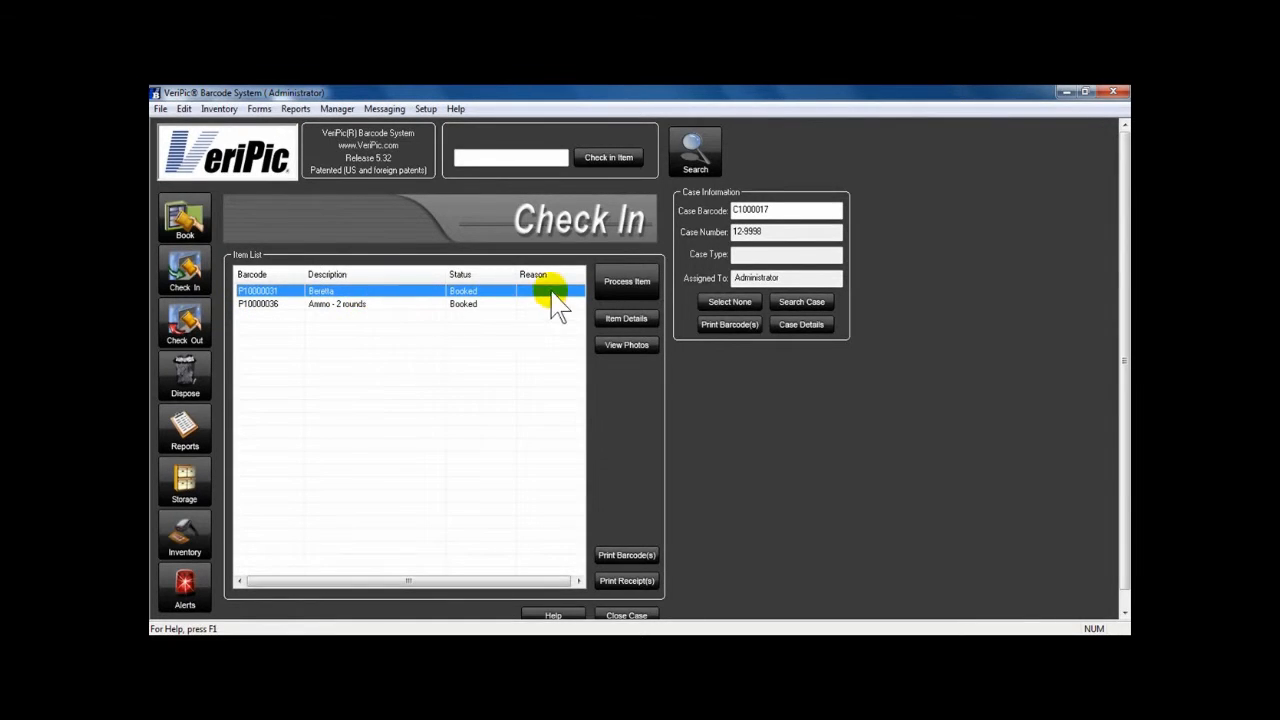
# - Start checking in the Beretta with the reason "Safe Keeping", keeping all sub-items included
pyautogui.click(626, 286)
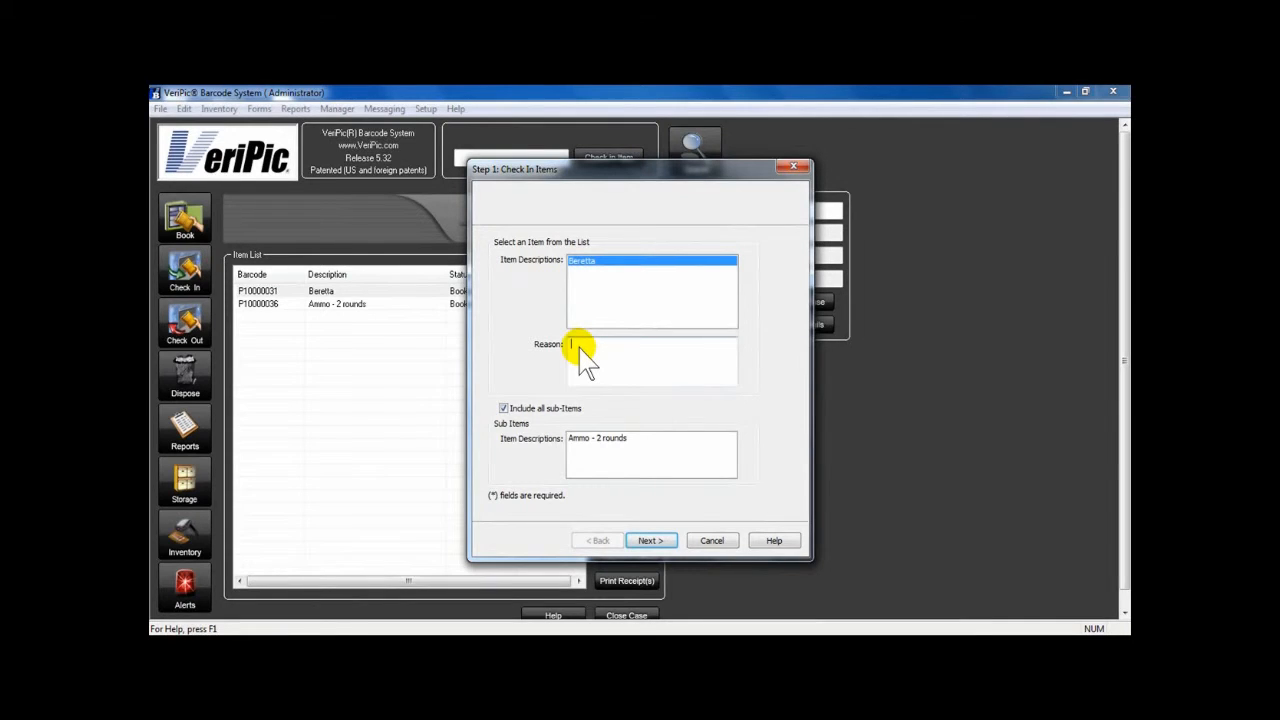
pyautogui.write('Safe Keeping')
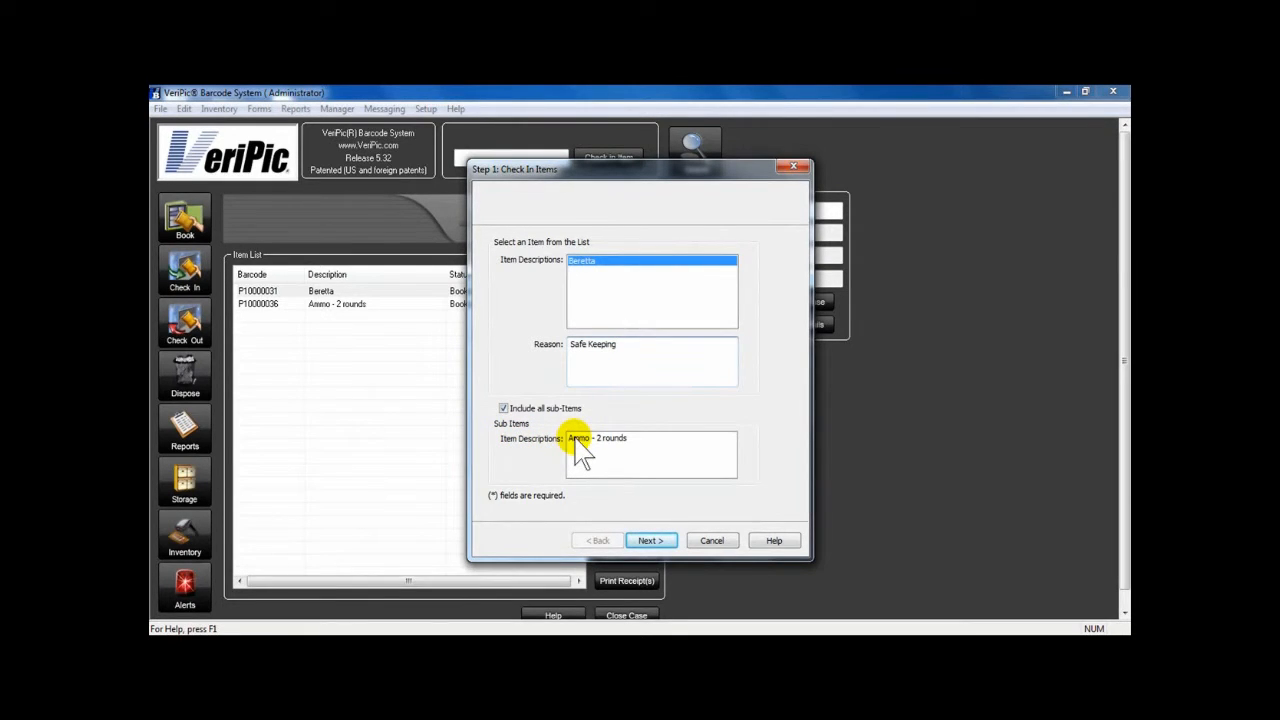
pyautogui.click(503, 409)
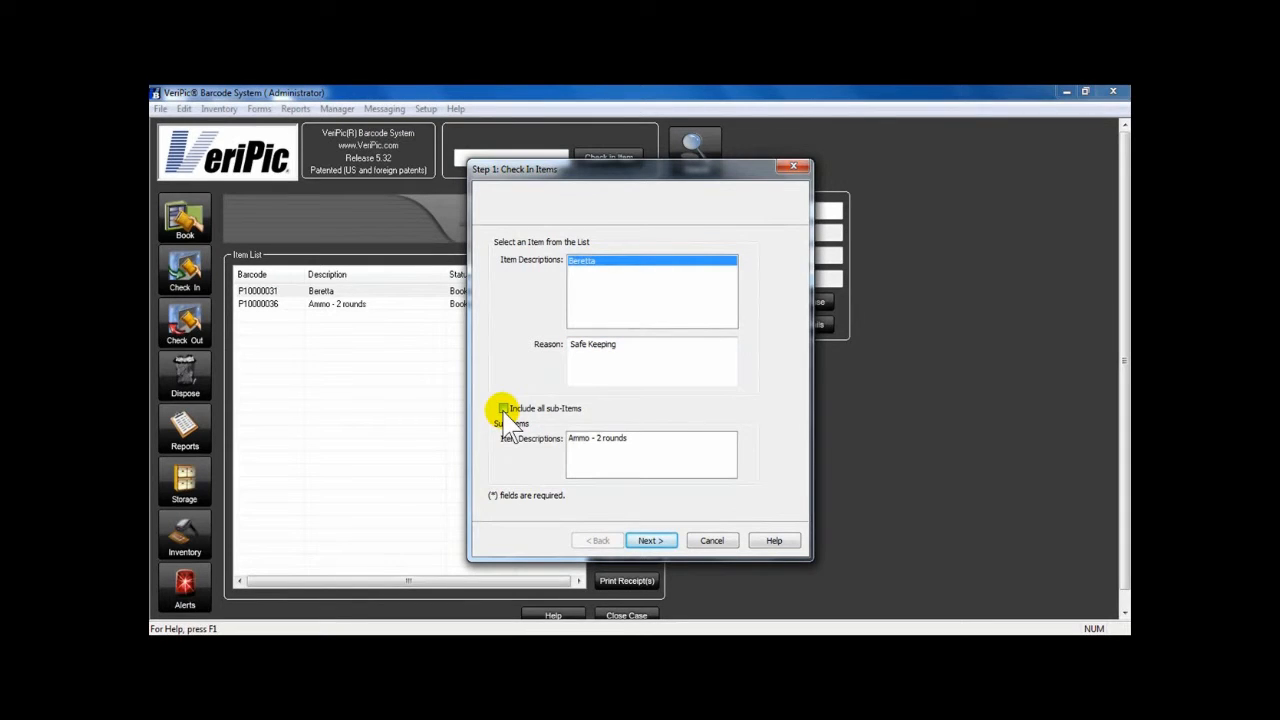
pyautogui.click(503, 410)
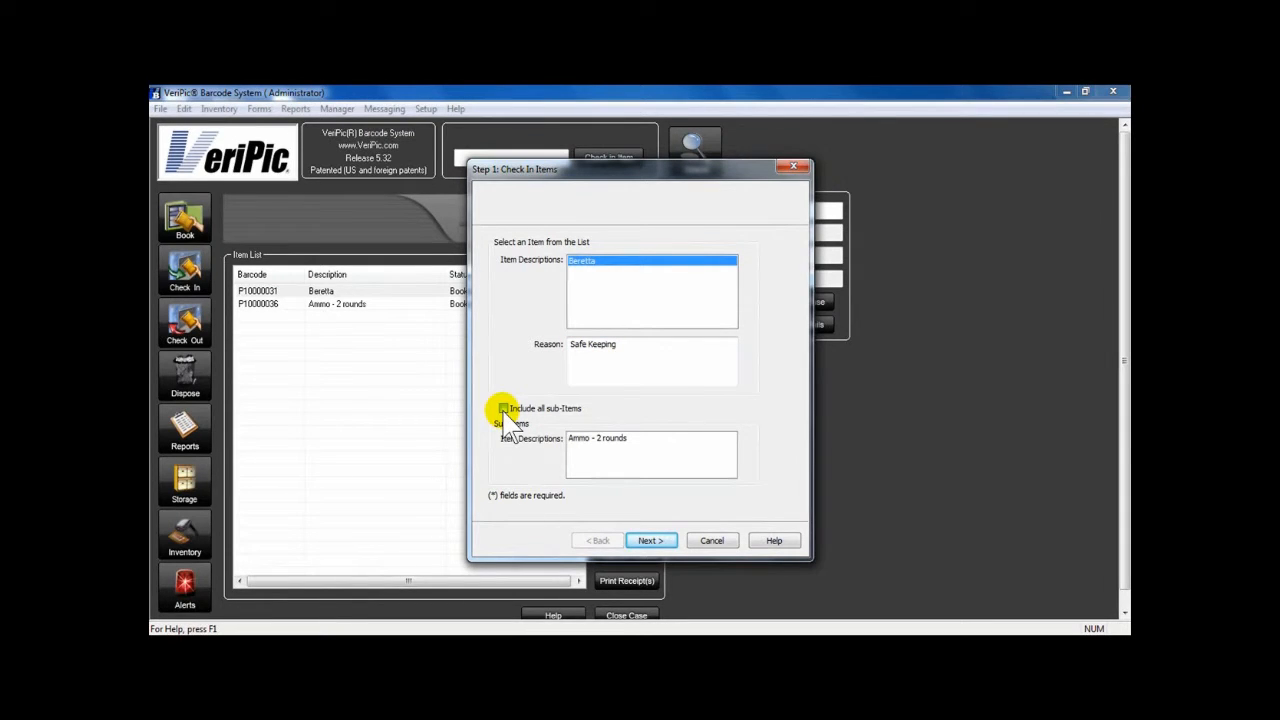
pyautogui.click(646, 541)
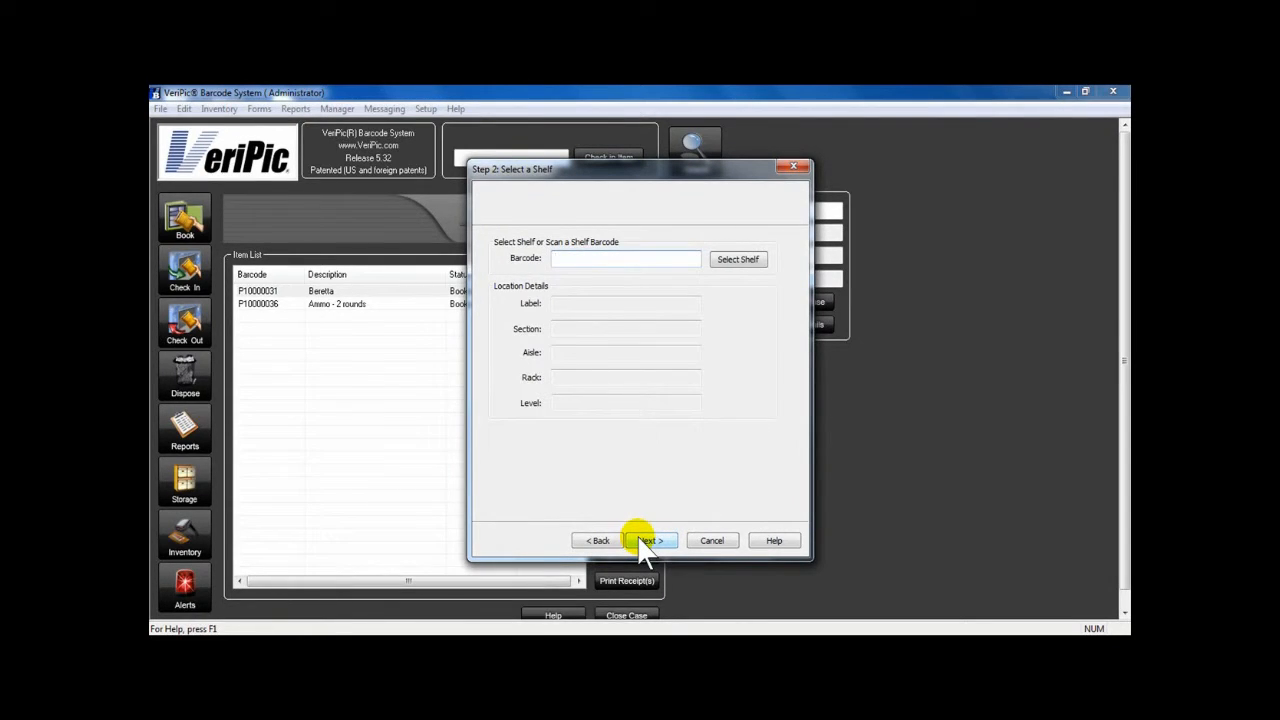
# - Assign the item to shelf S2000005, Box 5, in the Evidence Room storage location
pyautogui.write('S2000005#')
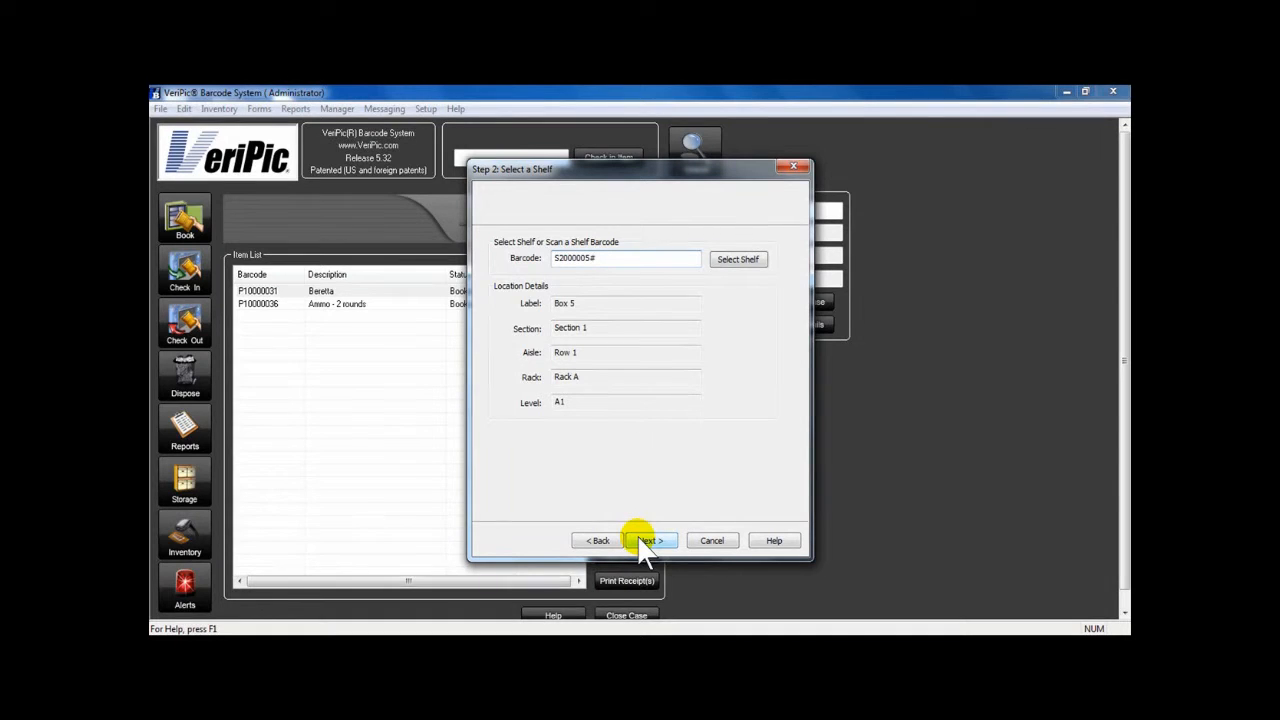
pyautogui.click(750, 262)
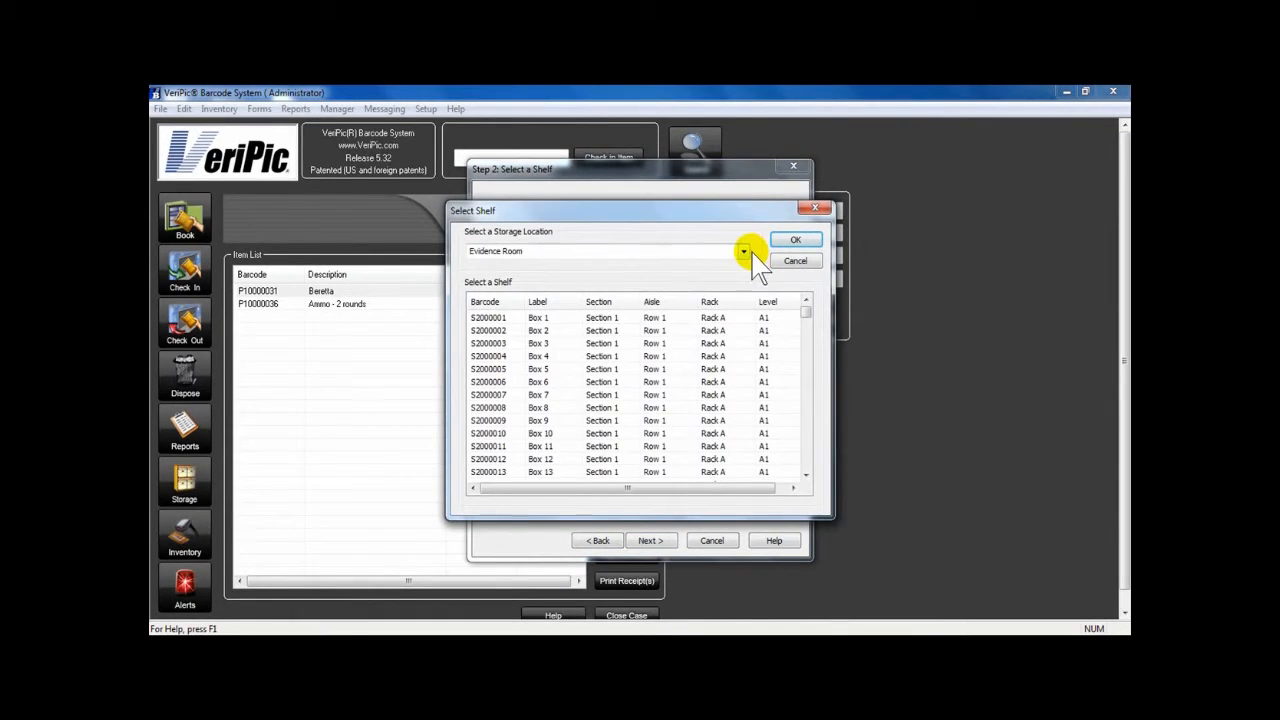
pyautogui.click(745, 252)
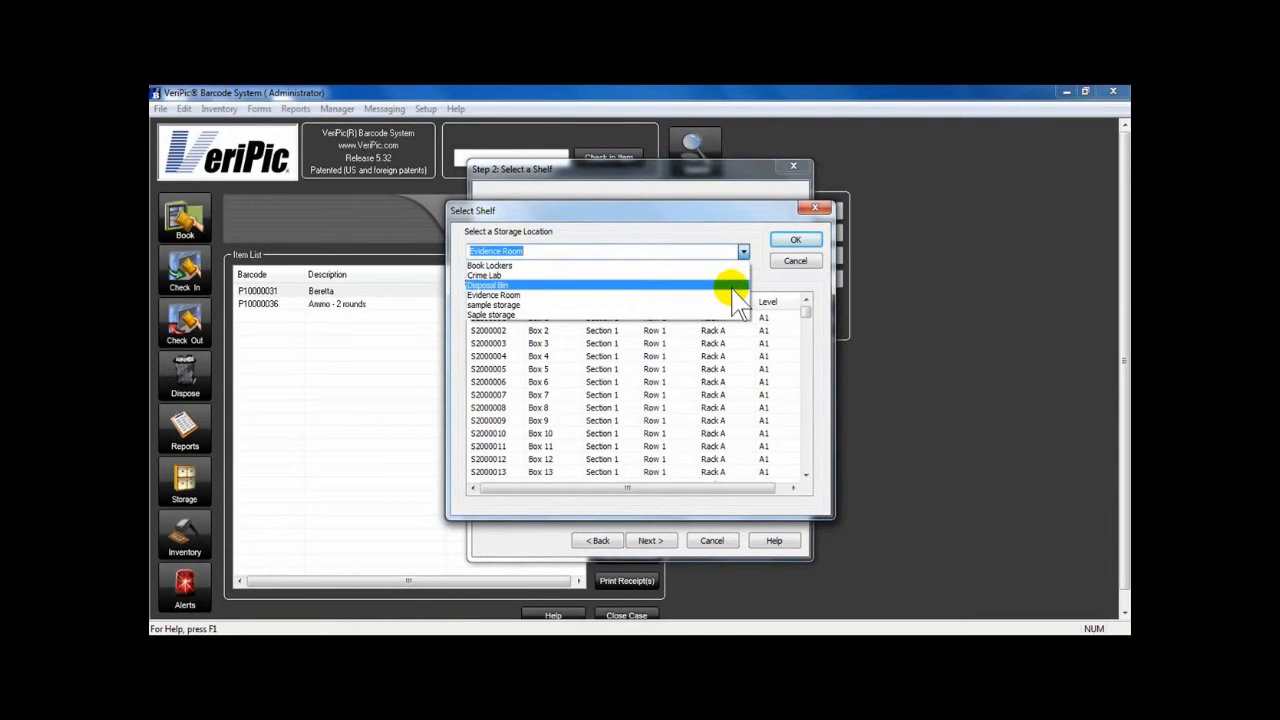
pyautogui.click(735, 296)
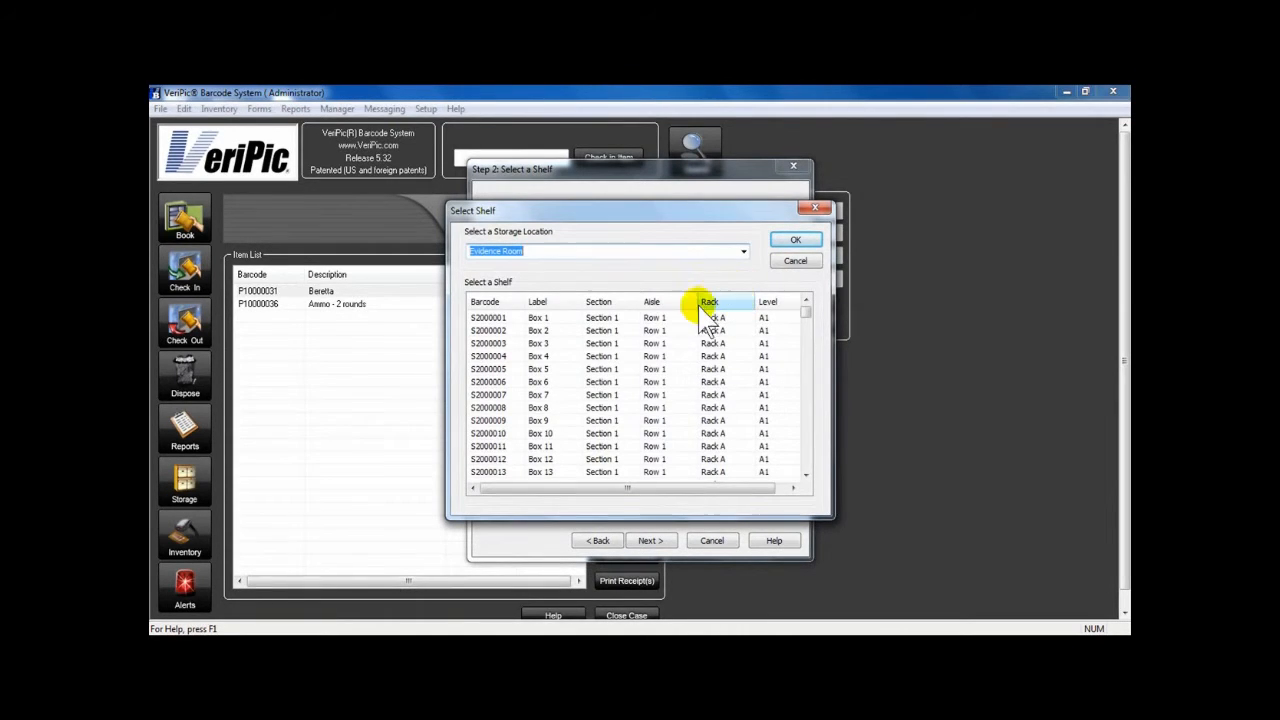
pyautogui.click(540, 369)
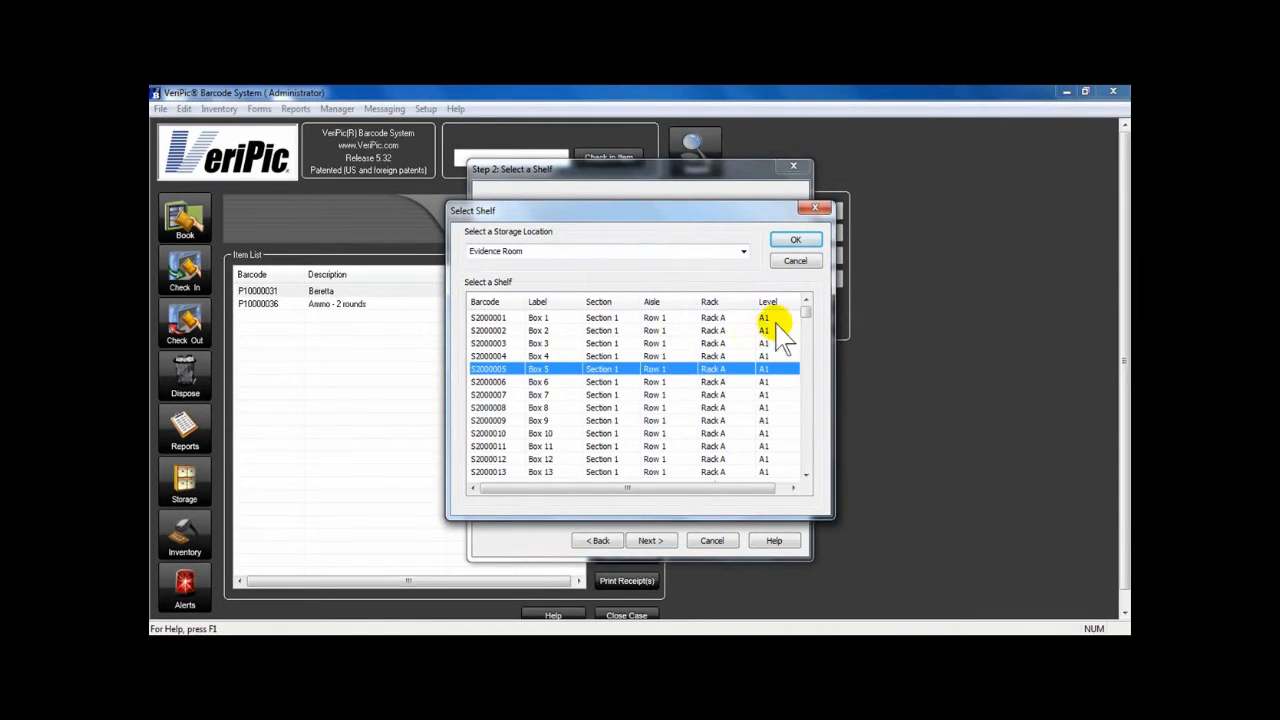
pyautogui.click(815, 243)
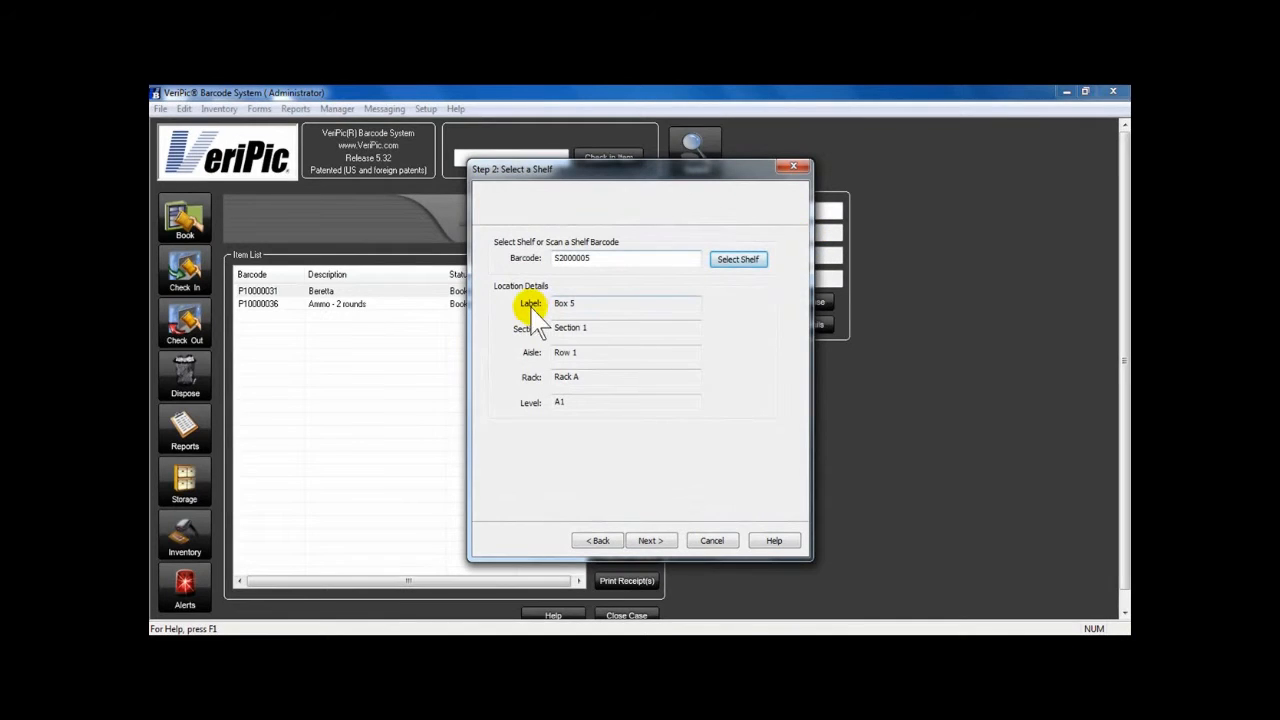
pyautogui.click(651, 540)
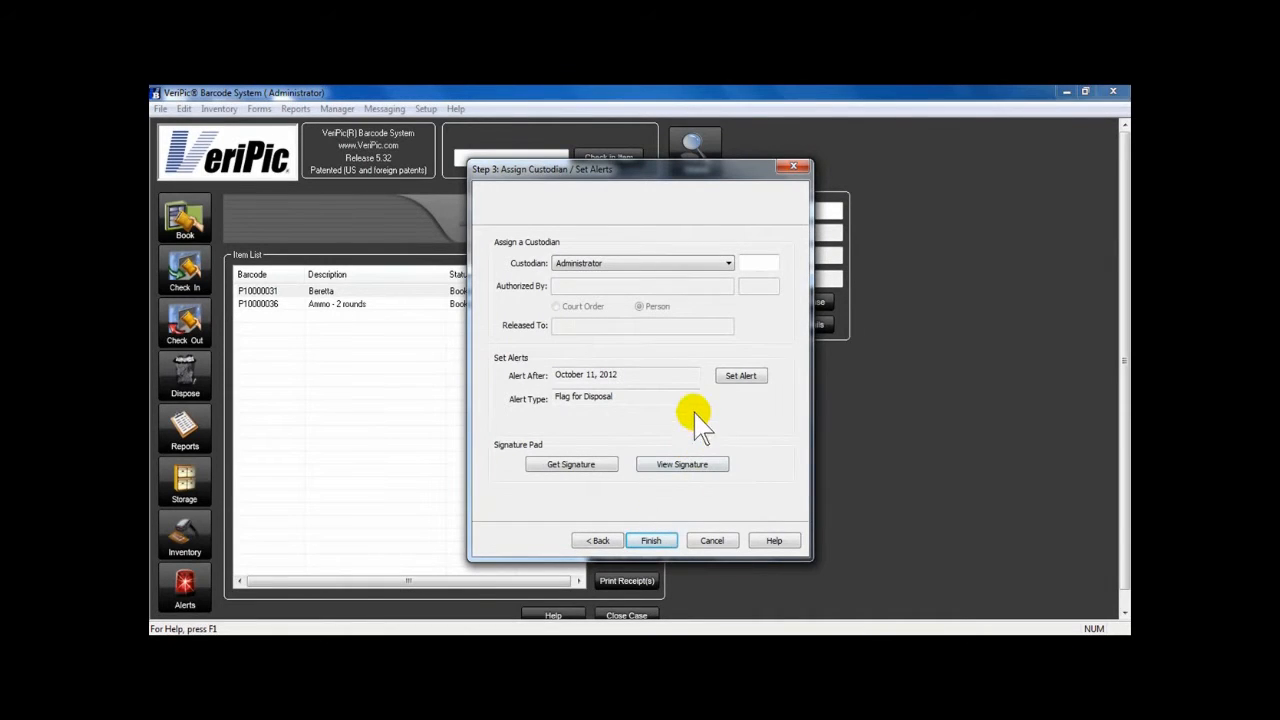
# - Choose the officer as custodian and set a Safe Keeping alert for March 6, 2013
pyautogui.click(730, 264)
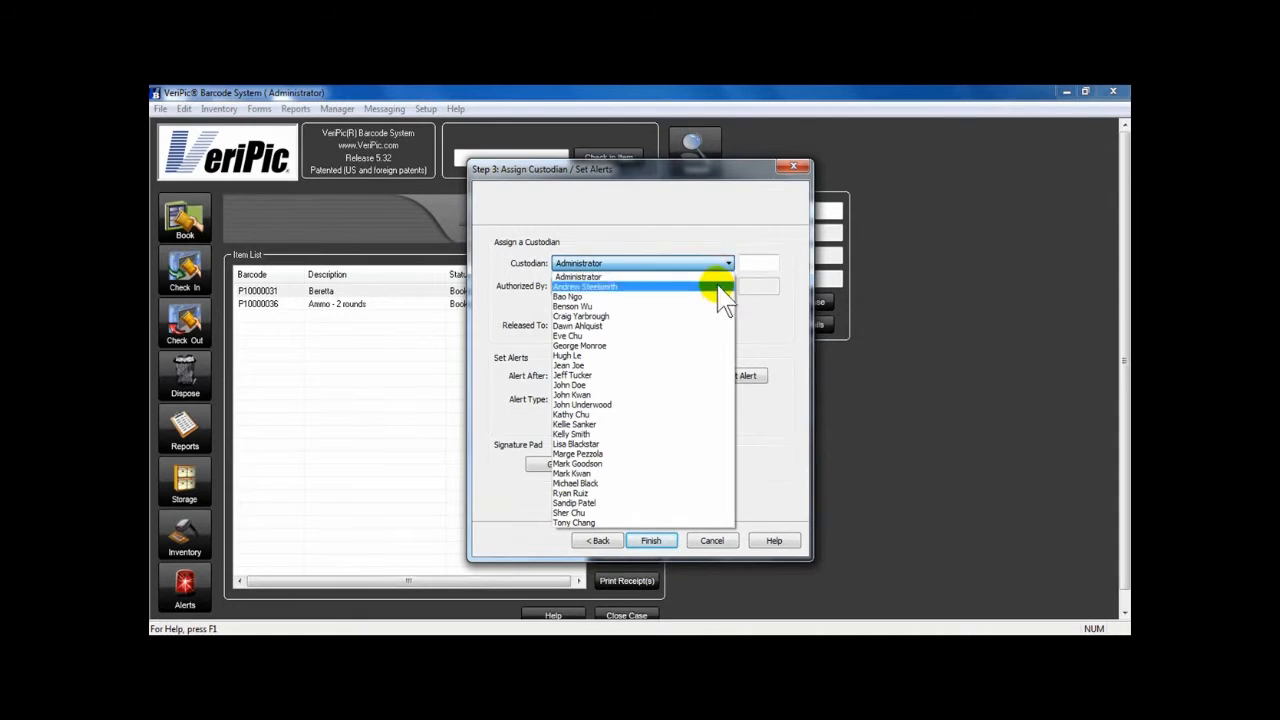
pyautogui.click(688, 386)
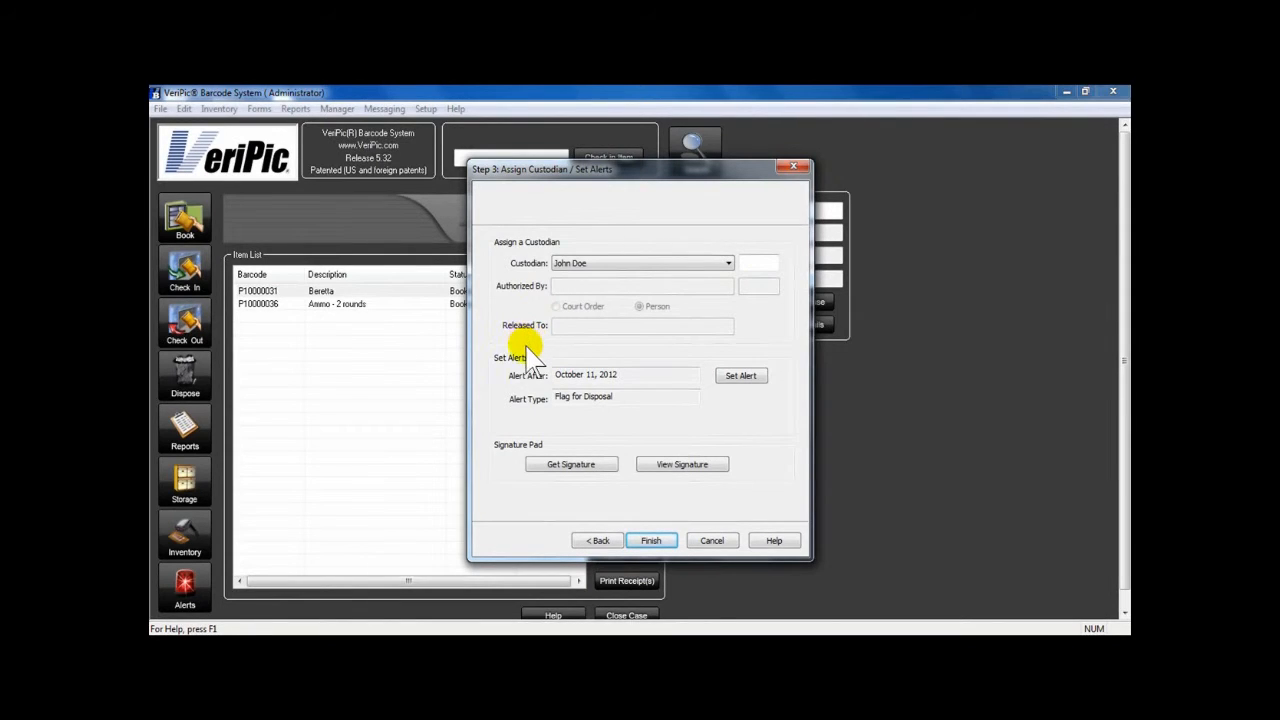
pyautogui.click(741, 378)
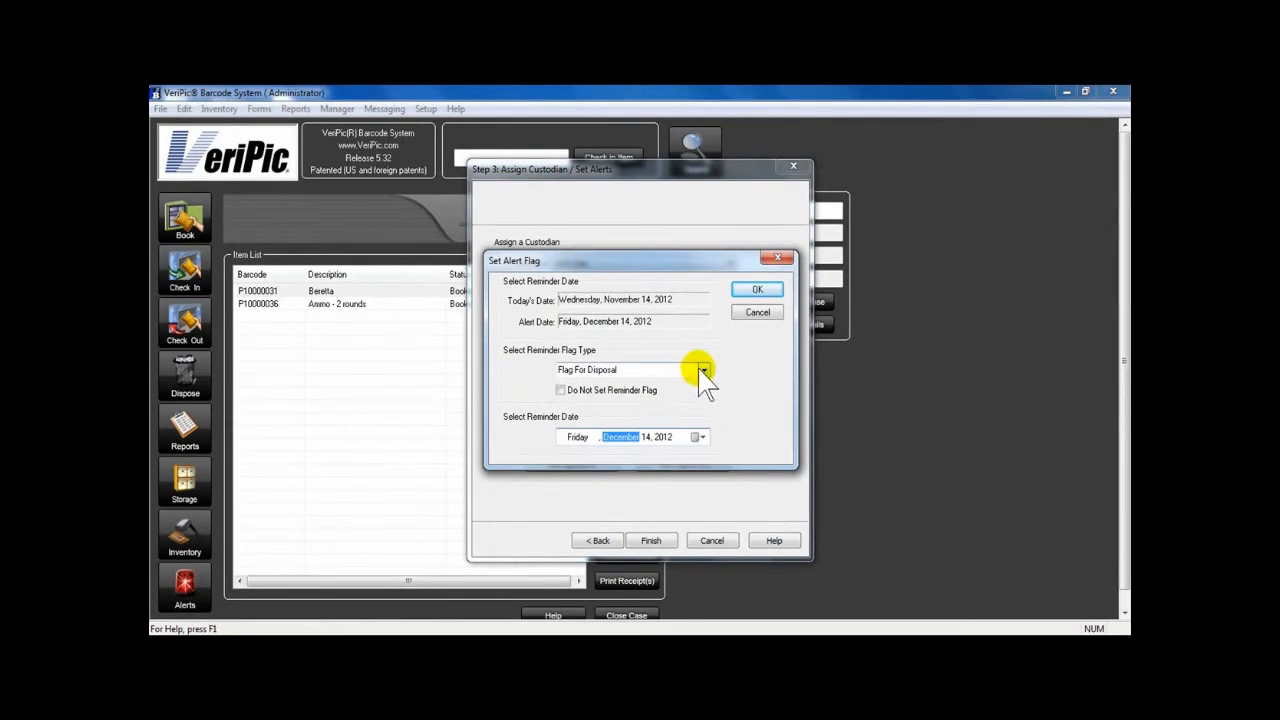
pyautogui.click(704, 371)
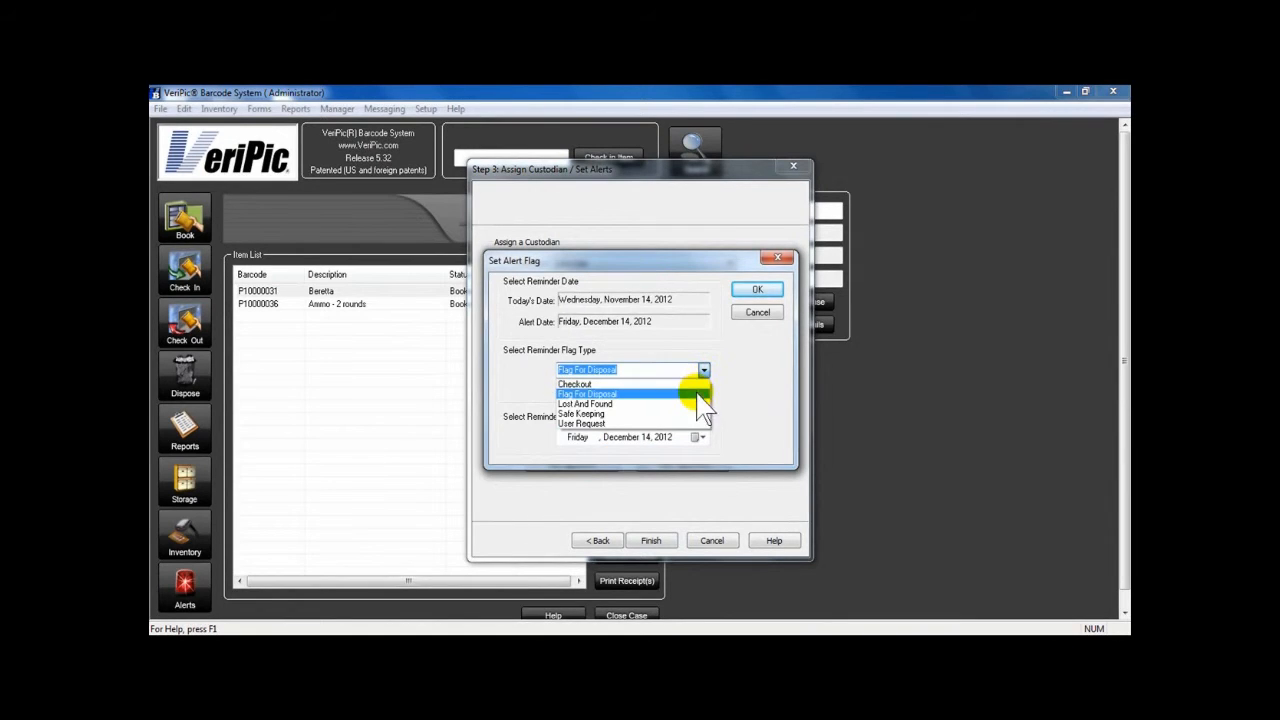
pyautogui.click(694, 413)
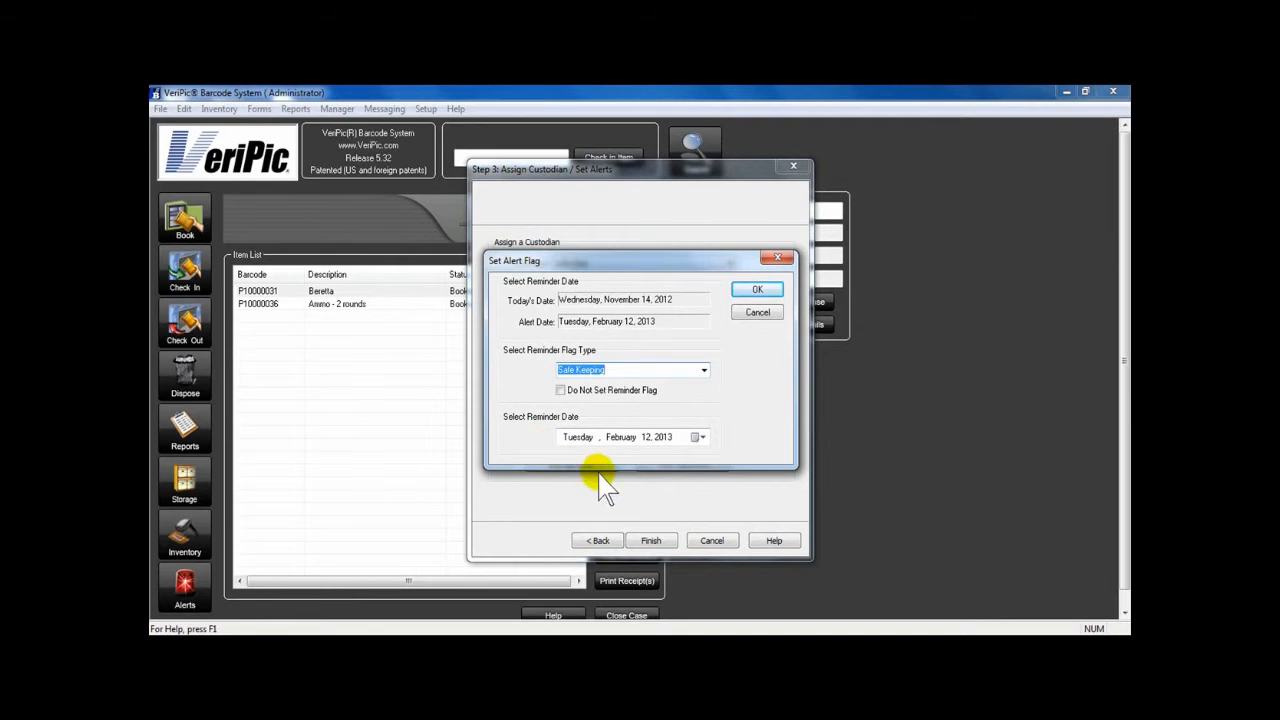
pyautogui.click(699, 438)
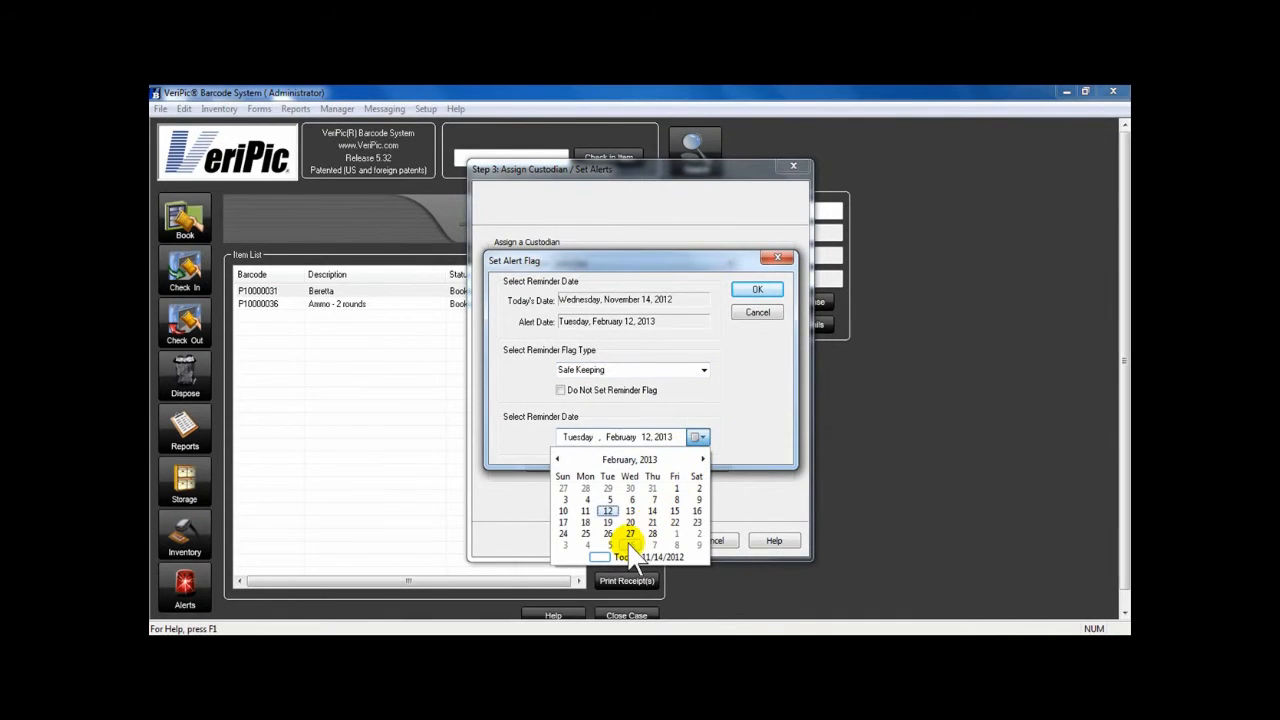
pyautogui.click(630, 545)
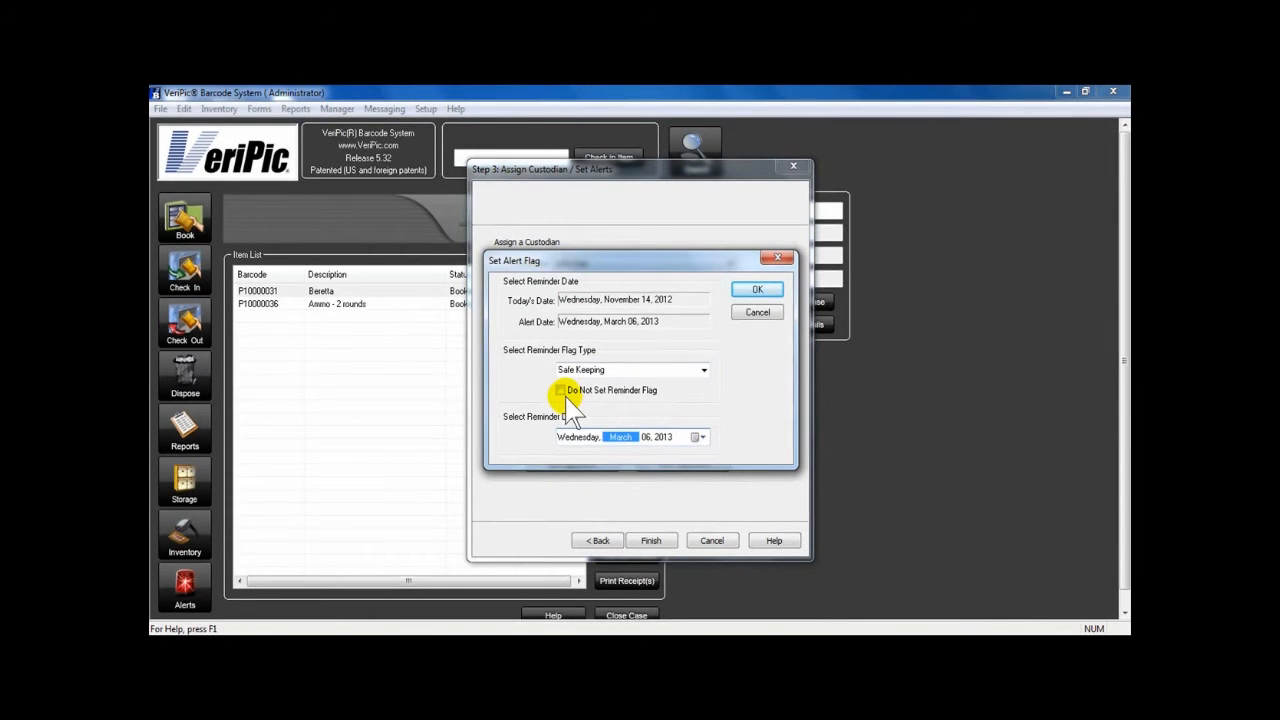
pyautogui.click(778, 289)
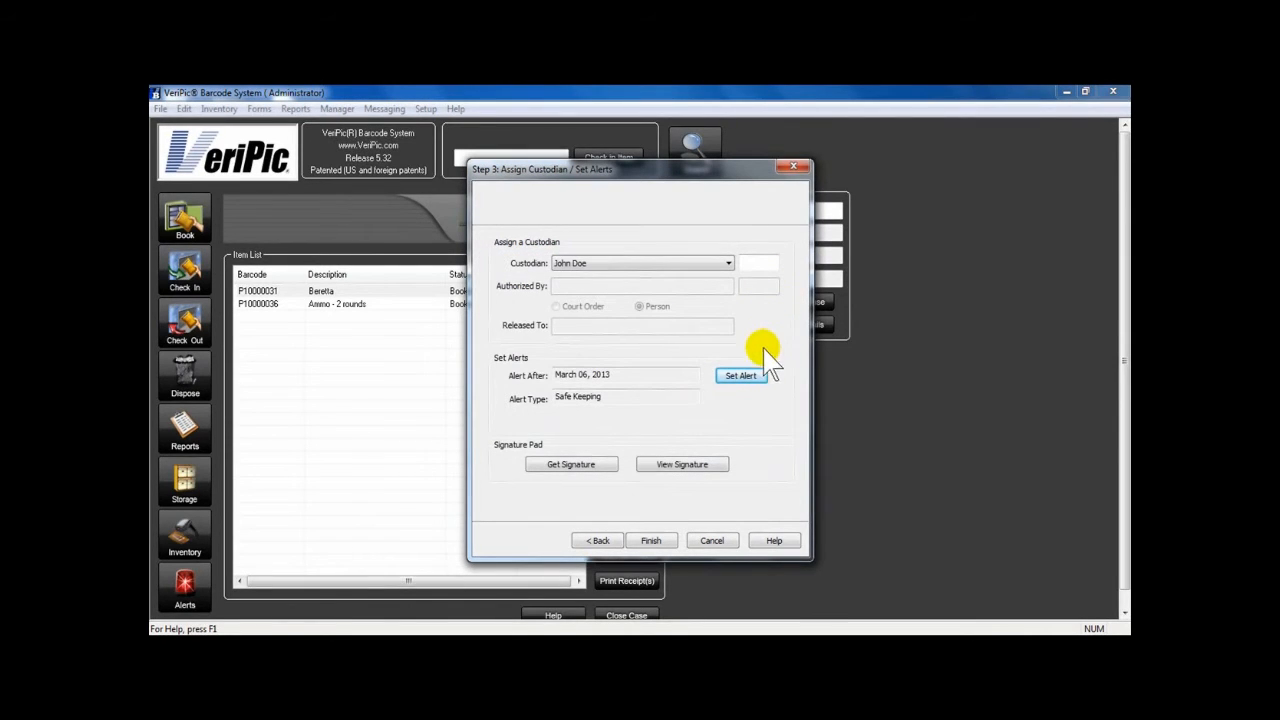
# - Capture, save and review the signature for this check-in, and finish the check-in
pyautogui.click(591, 466)
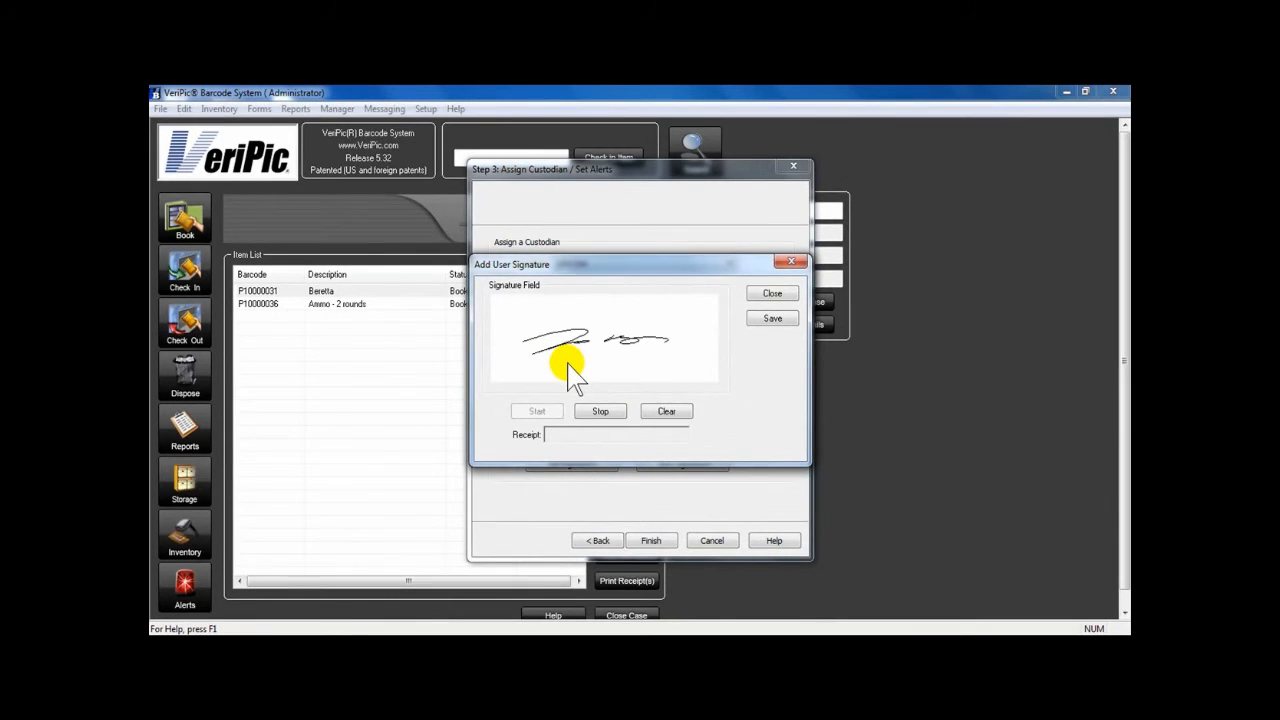
pyautogui.click(773, 319)
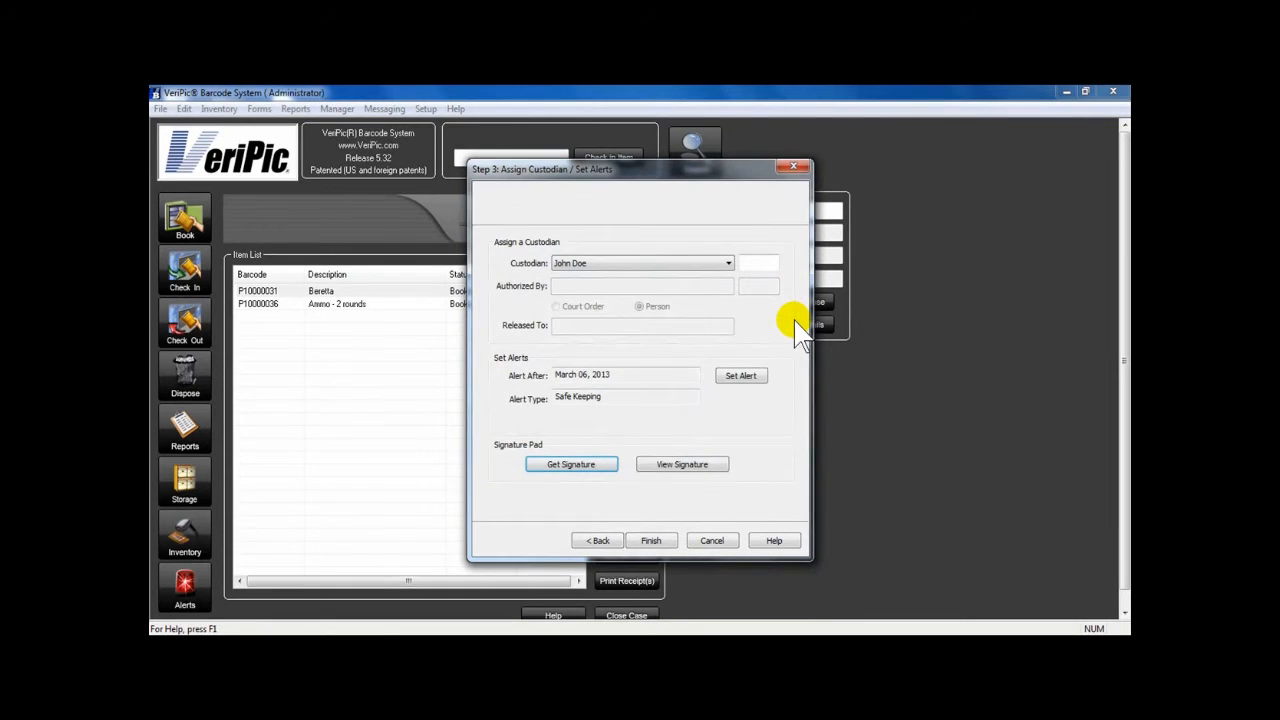
pyautogui.click(720, 466)
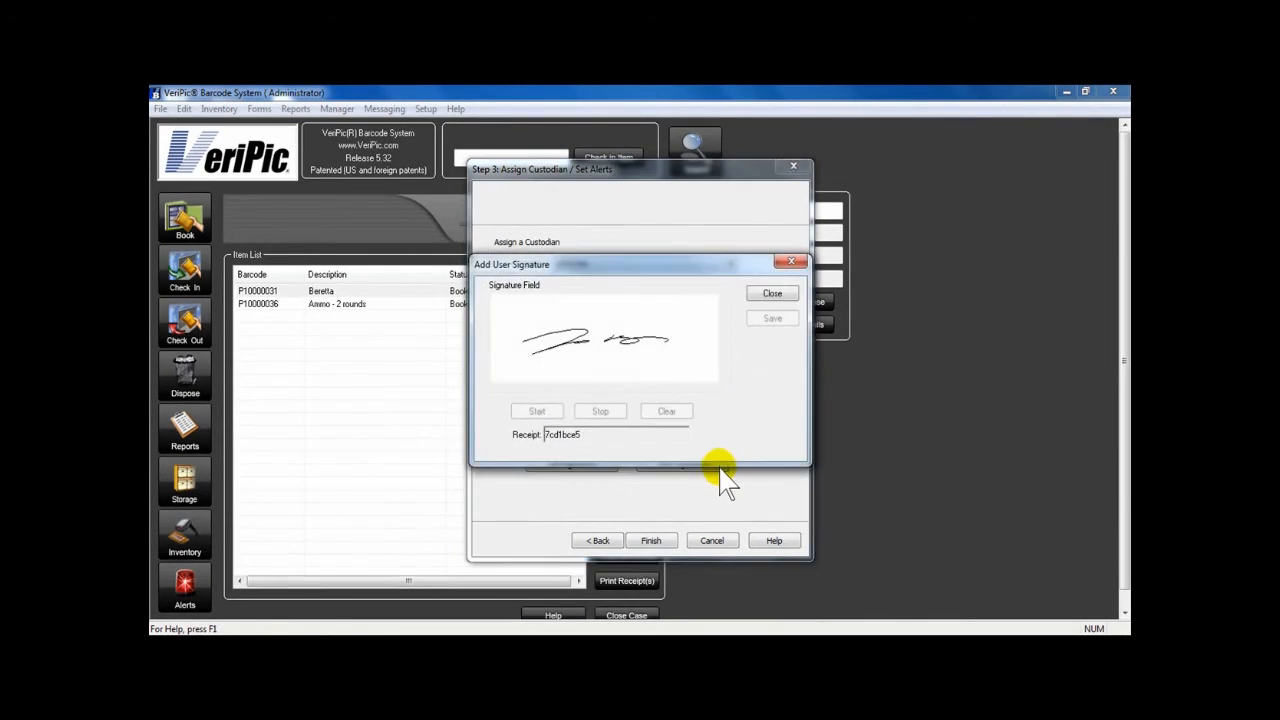
pyautogui.click(773, 294)
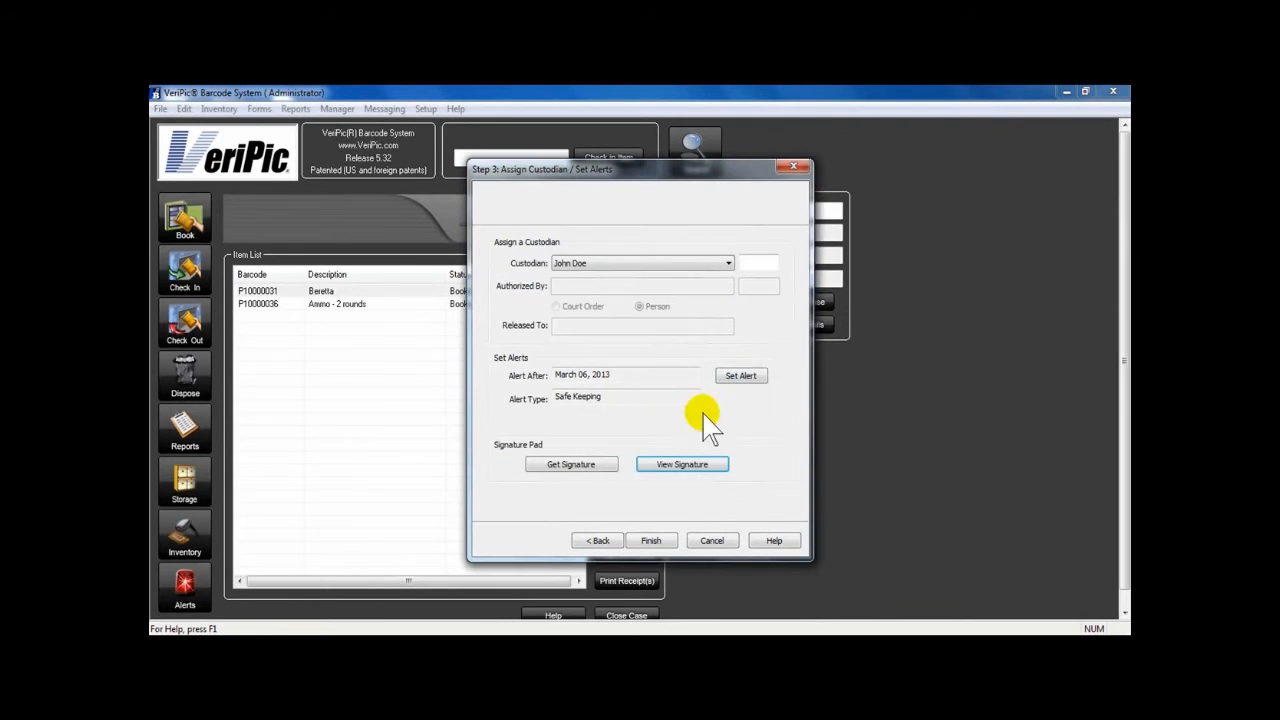
pyautogui.click(661, 545)
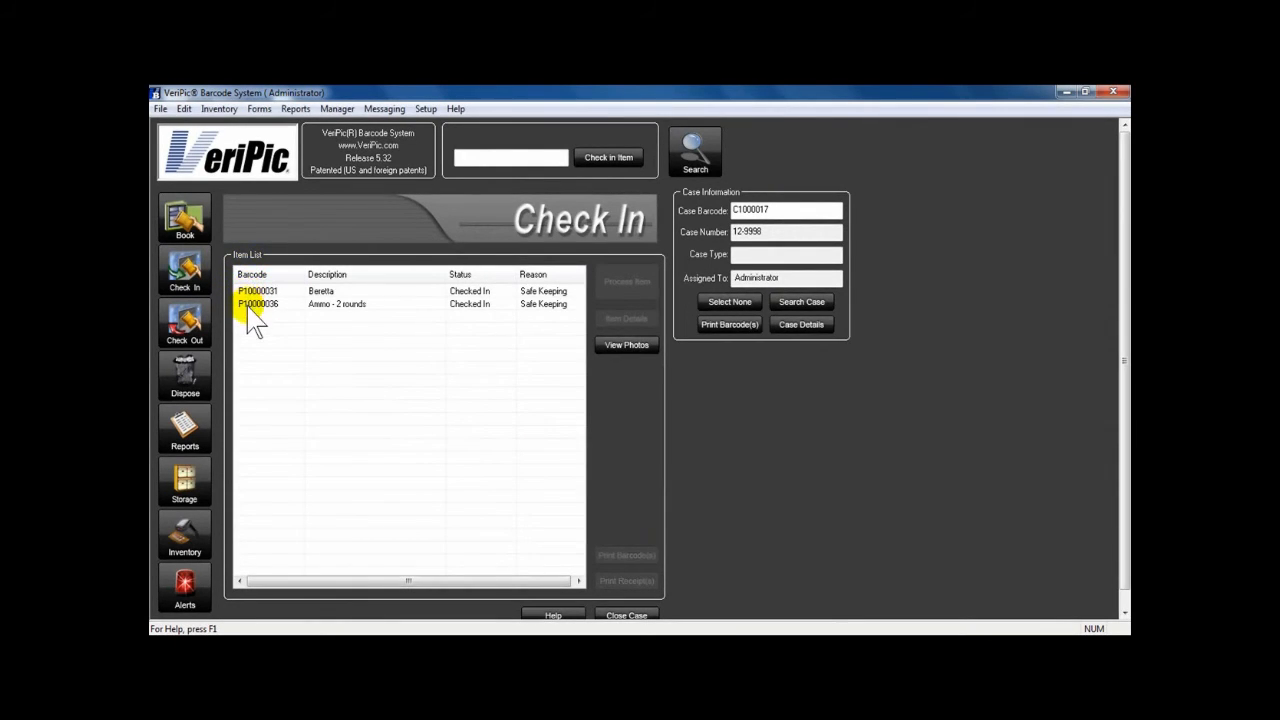
# - Review the barcode print information for the Beretta and close it without printing
pyautogui.click(477, 292)
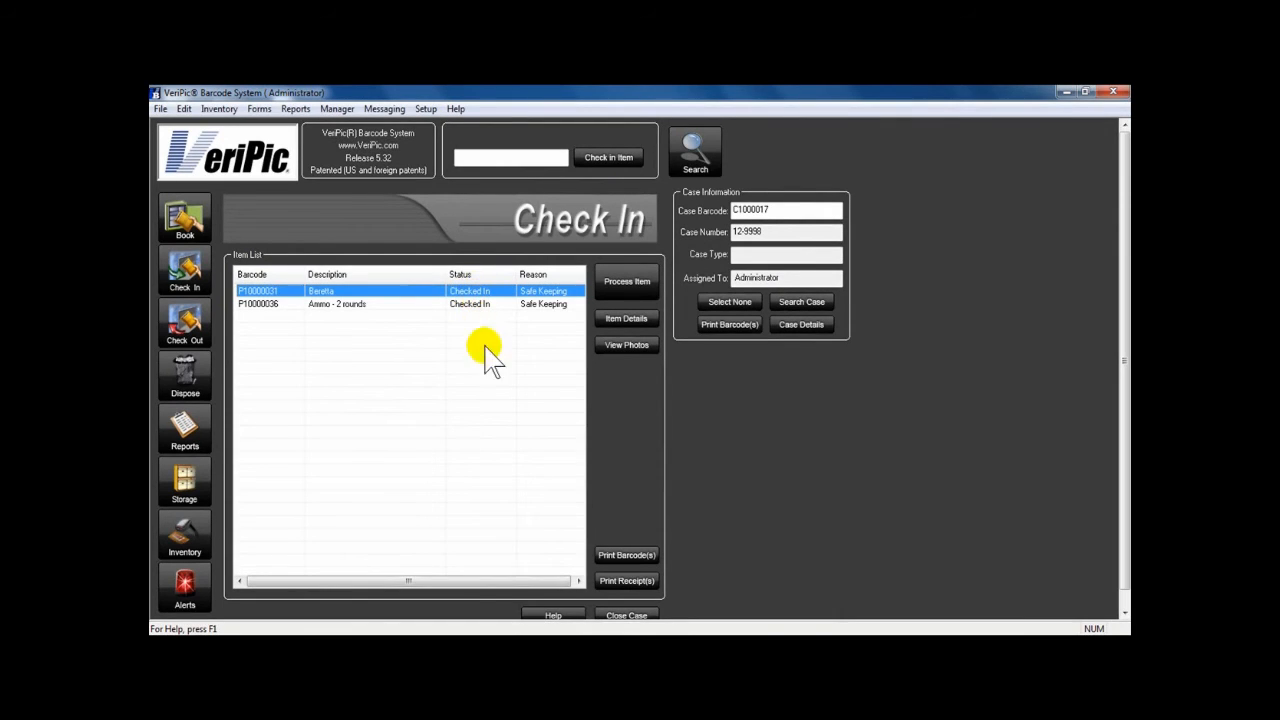
pyautogui.click(648, 556)
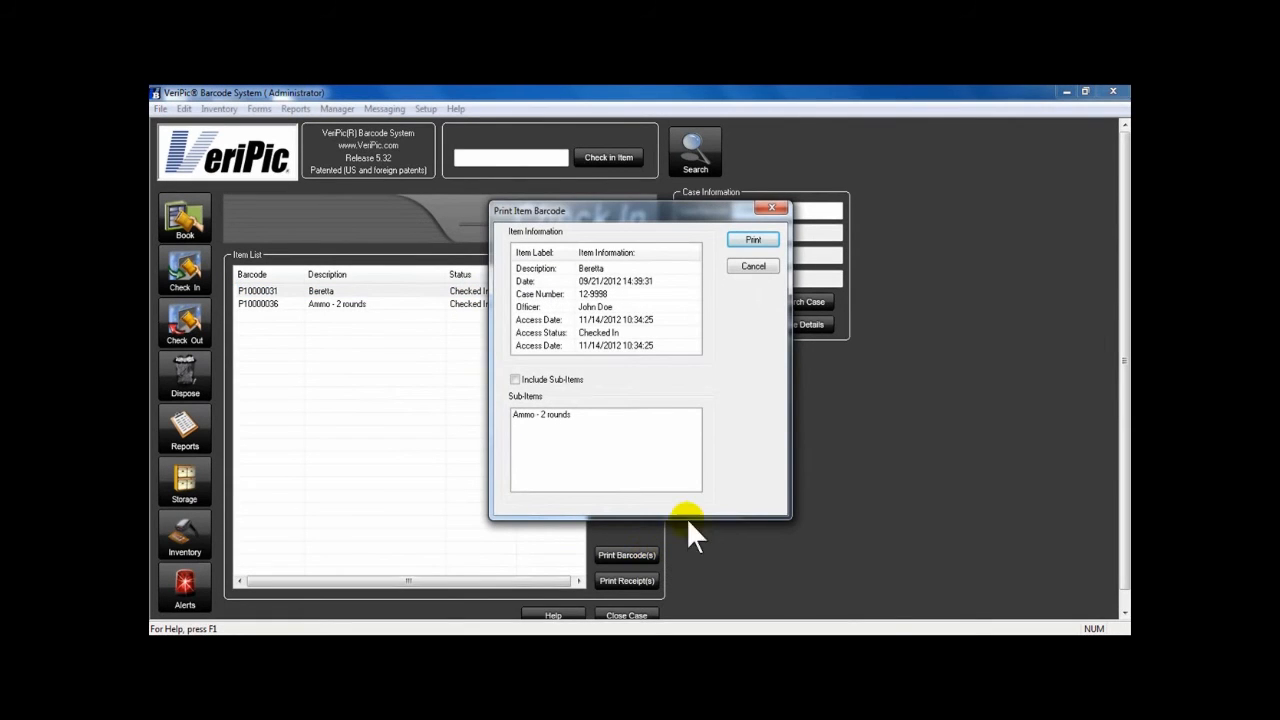
pyautogui.click(756, 267)
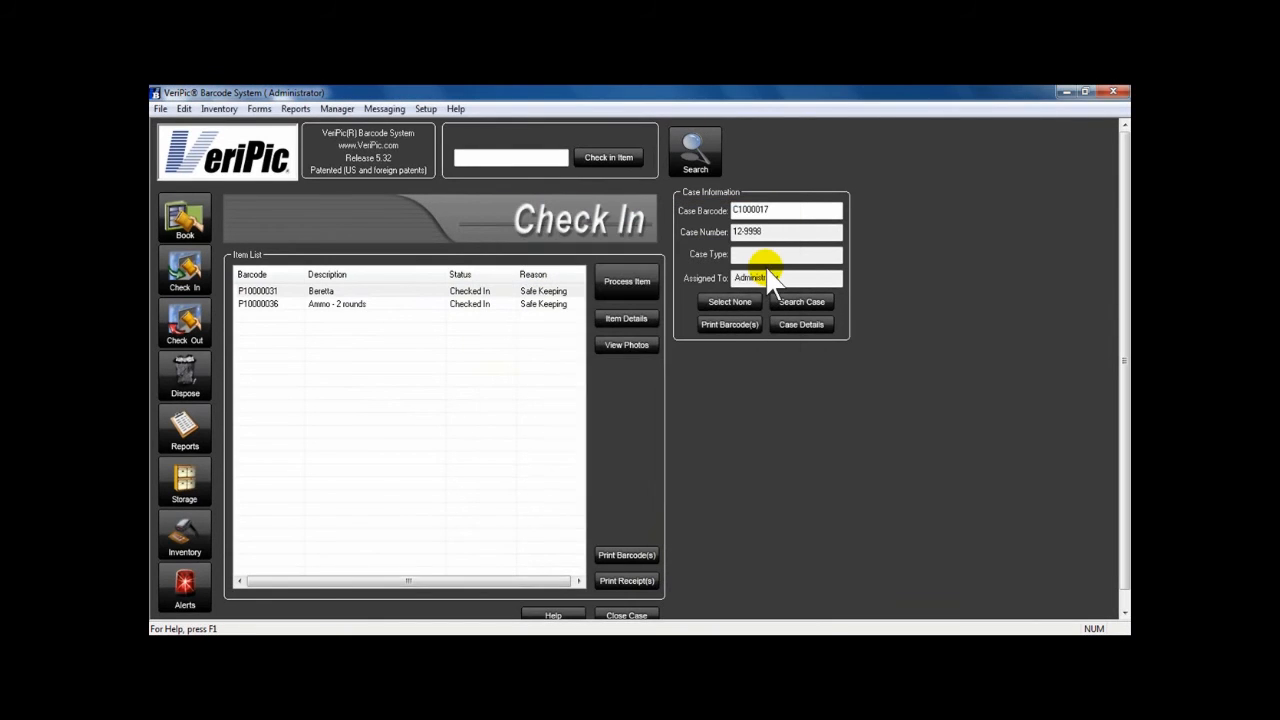